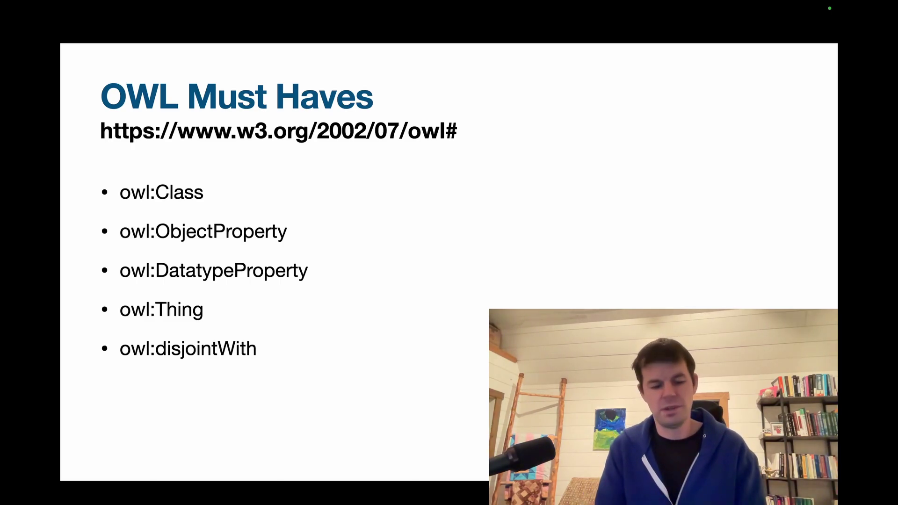
Switch from the OWL Must Haves slides to the Emacs window with ttl_video_example.ttl
key(ctrl+Right)
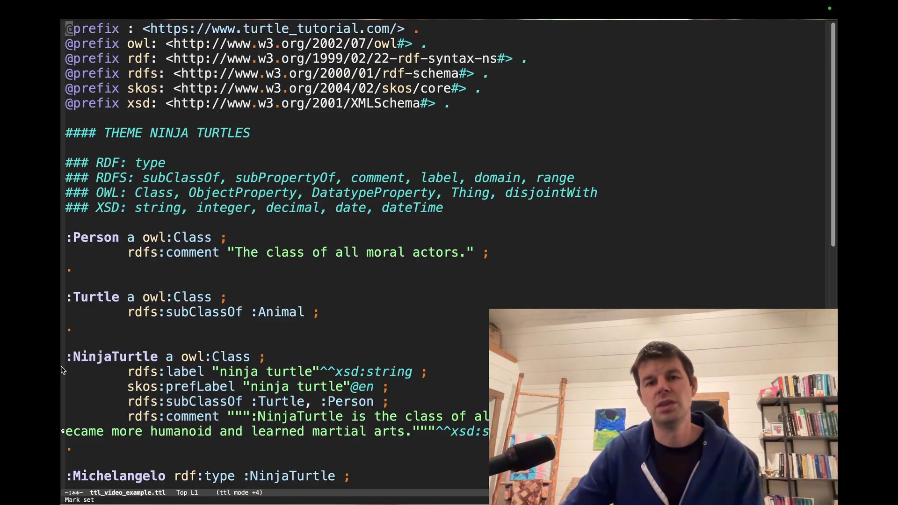
scroll(61, 370, down, 5)
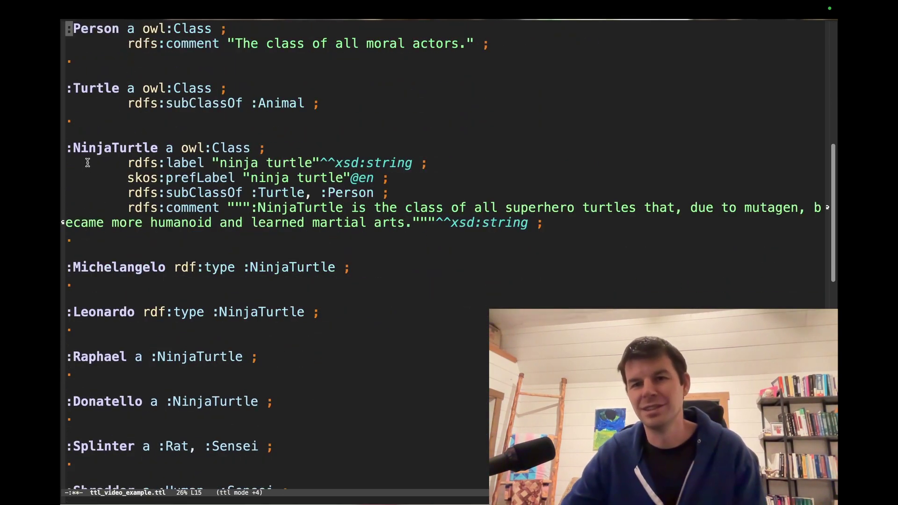
drag(266, 149, 166, 150)
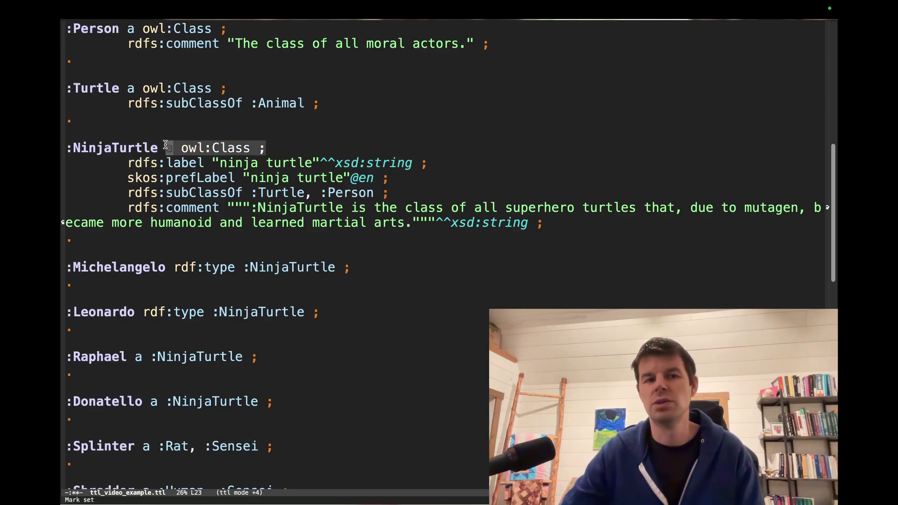
double_click(118, 150)
double_click(199, 149)
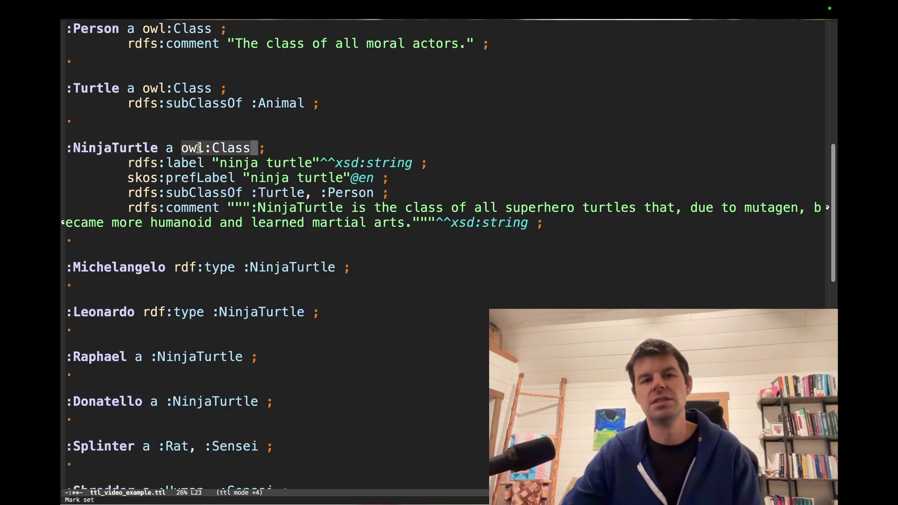
scroll(198, 149, up, 1)
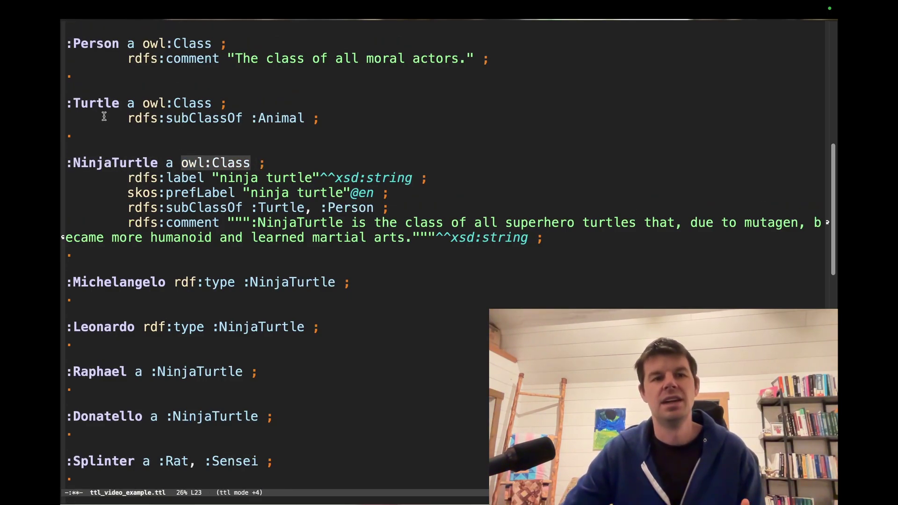
click(178, 103)
click(139, 44)
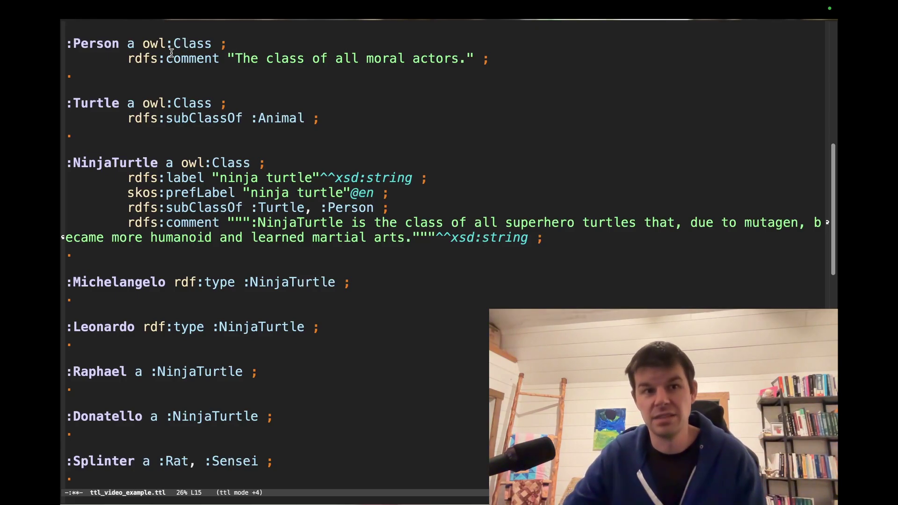
click(233, 46)
scroll(244, 52, up, 2)
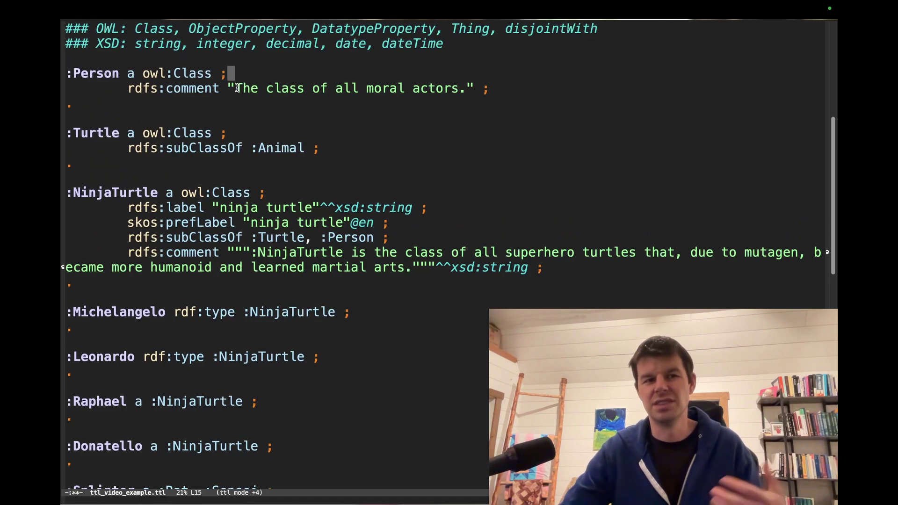
key(Return)
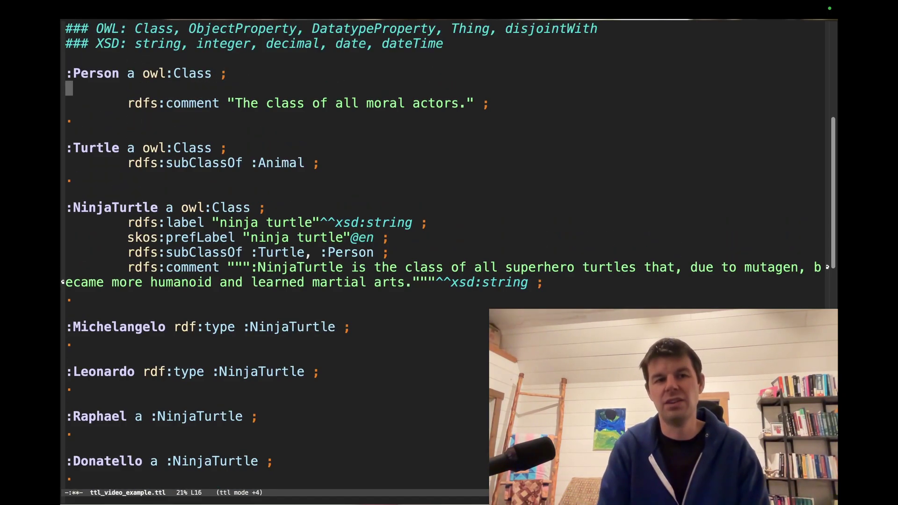
key(Tab)
text(rdfs:sub)
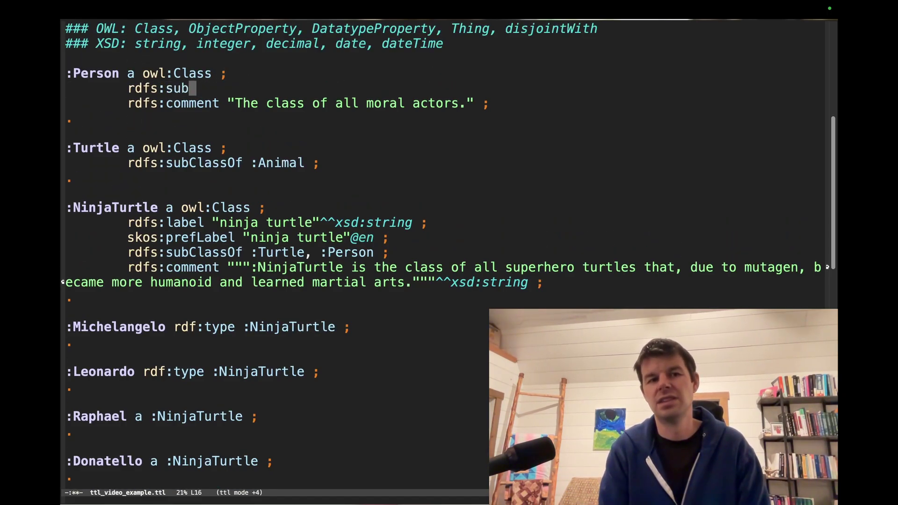
text(ClassOf owl:Thing ;)
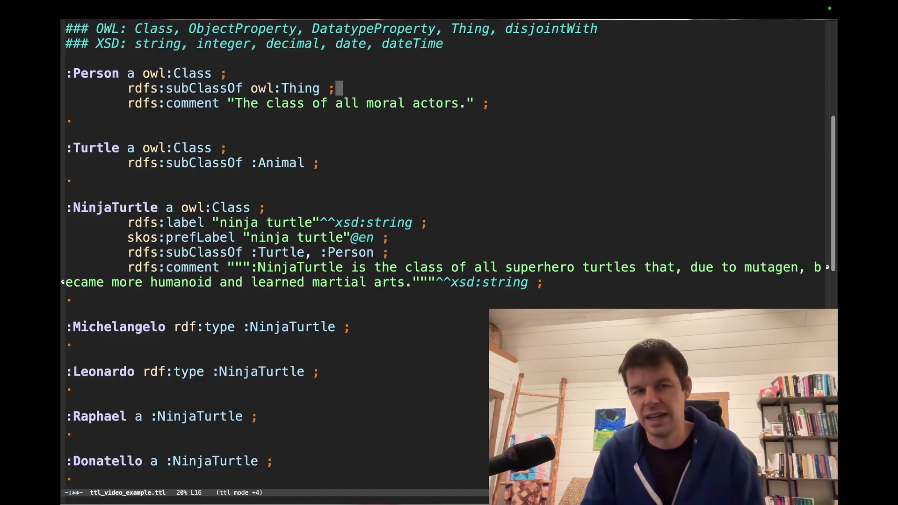
click(66, 88)
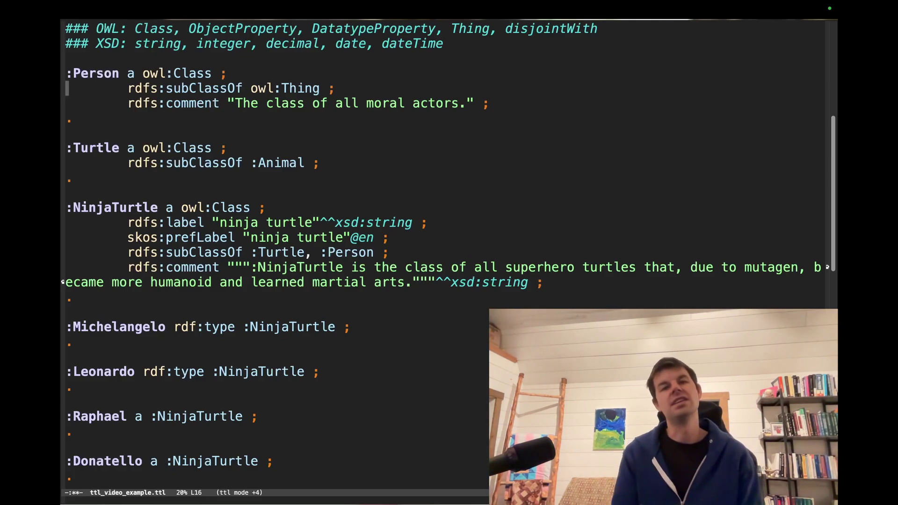
key(ctrl+k)
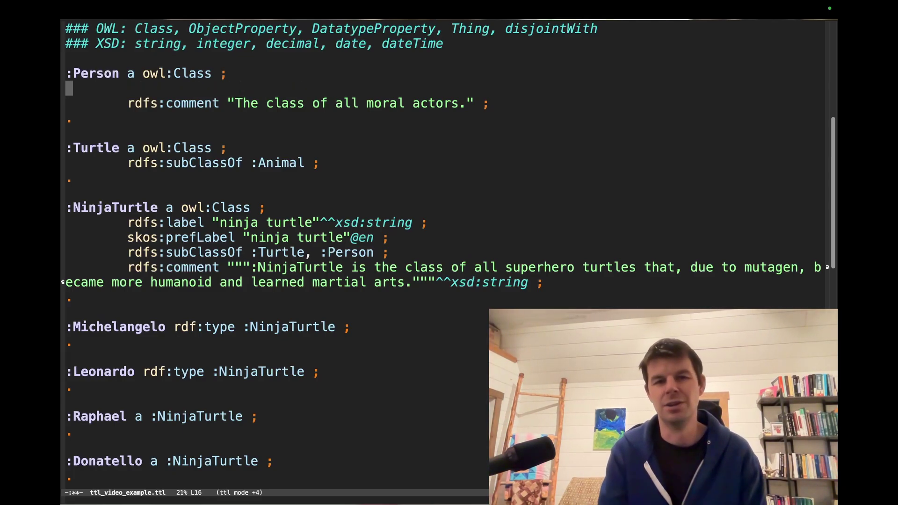
key(BackSpace)
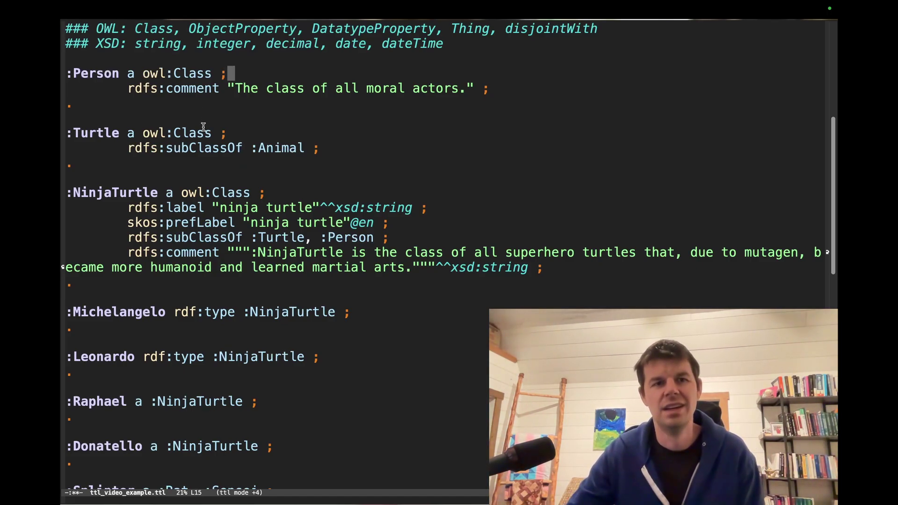
Scroll to the :touches, :usesWeapon and :wears property blocks and step through their type and domain lines
scroll(203, 126, down, 7)
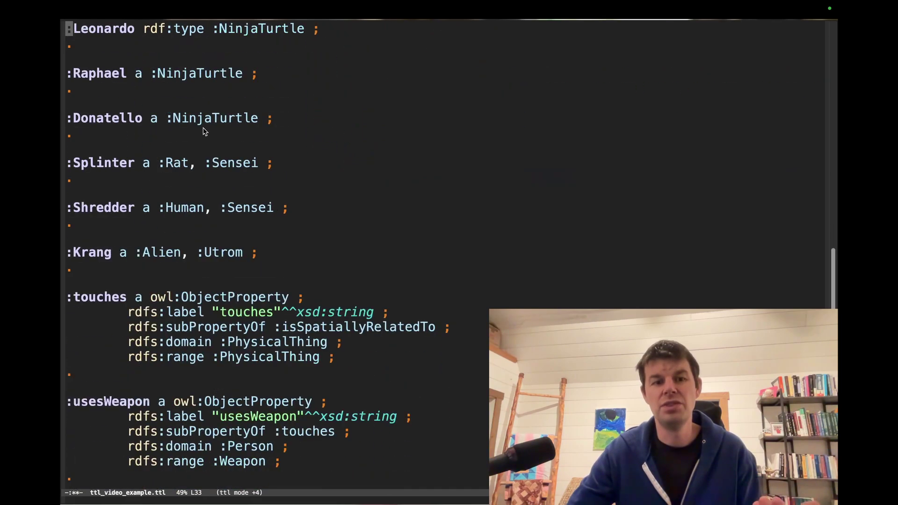
scroll(203, 128, down, 5)
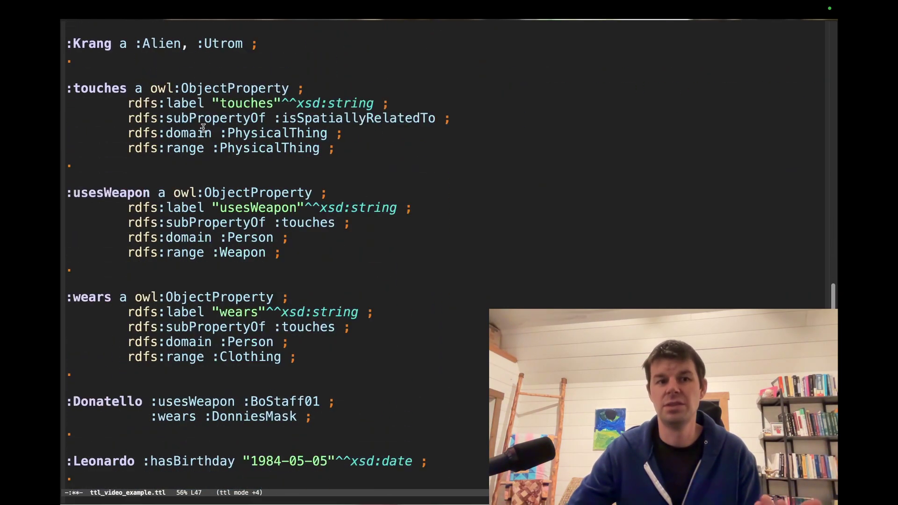
scroll(203, 127, down, 1)
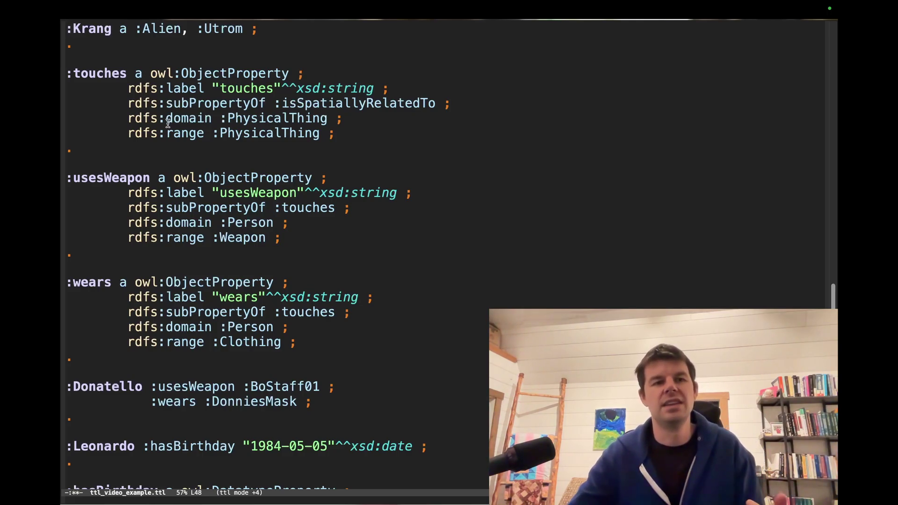
click(107, 75)
click(114, 179)
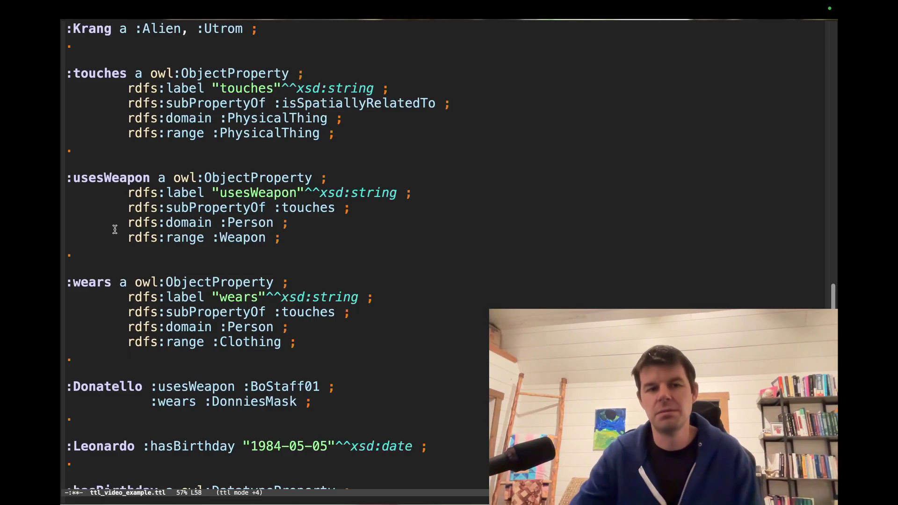
click(105, 284)
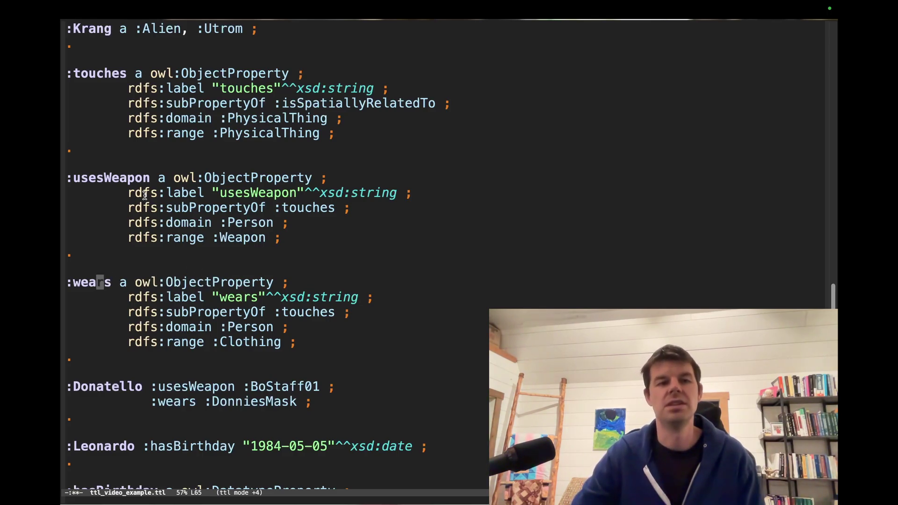
click(185, 178)
click(117, 74)
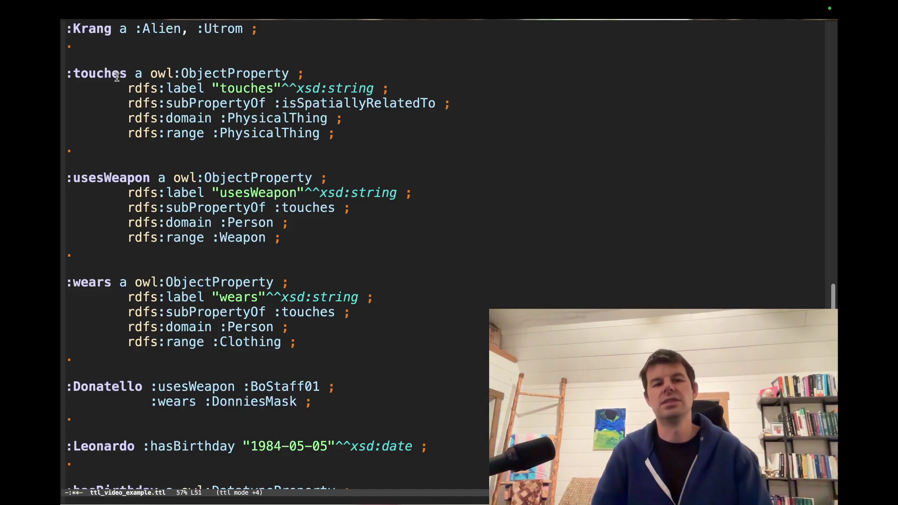
click(177, 112)
key(Down)
key(Down)
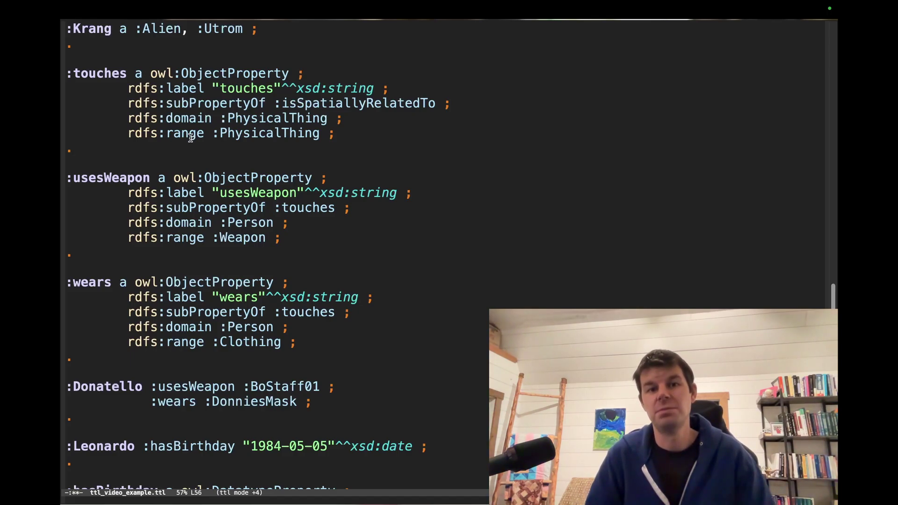
scroll(200, 220, down, 2)
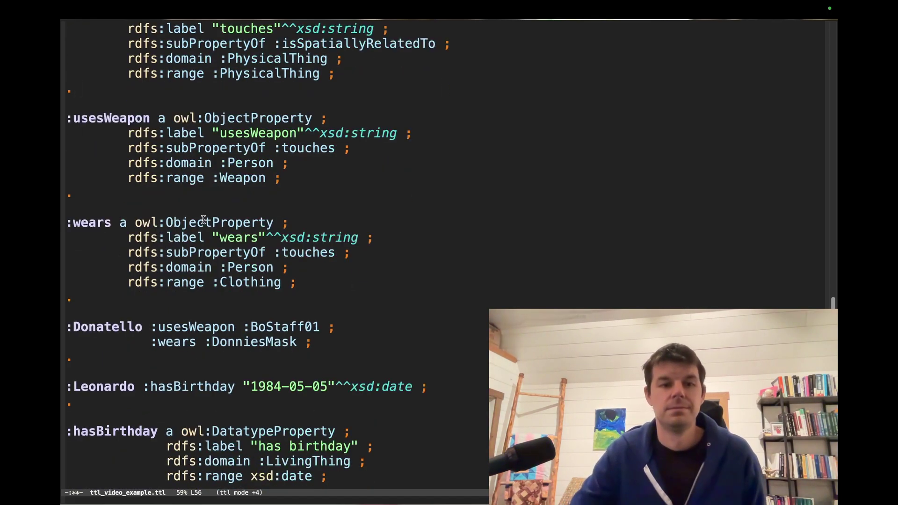
scroll(203, 221, down, 2)
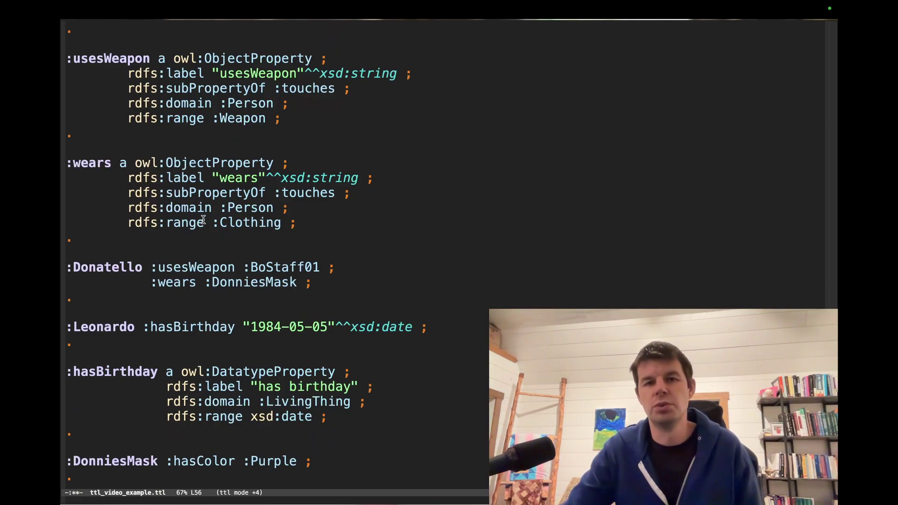
click(125, 326)
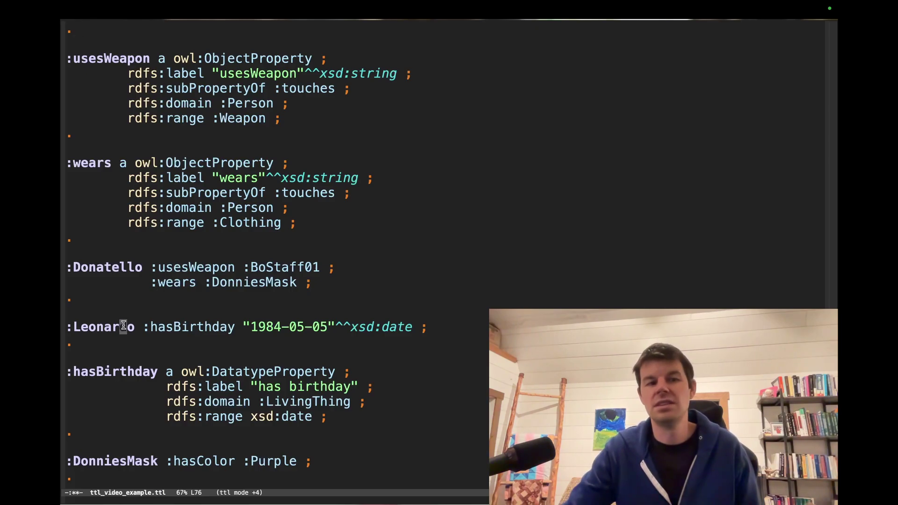
click(108, 326)
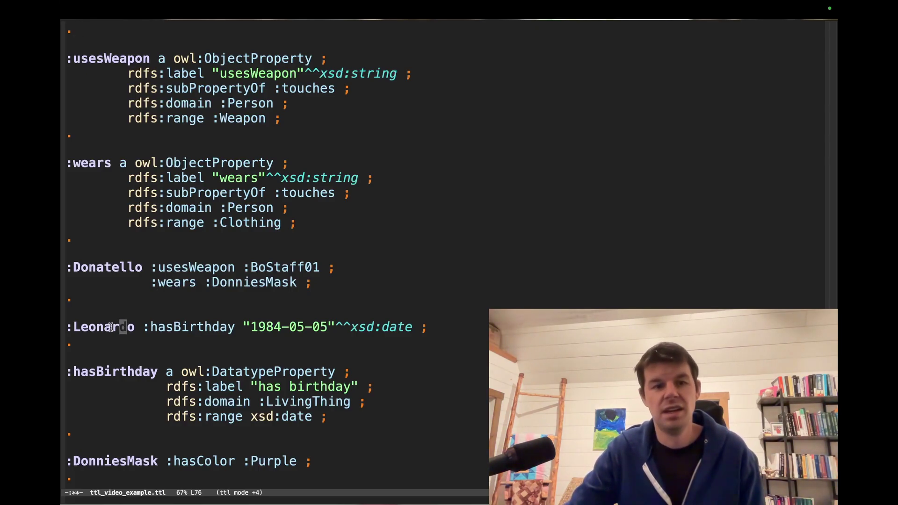
click(161, 327)
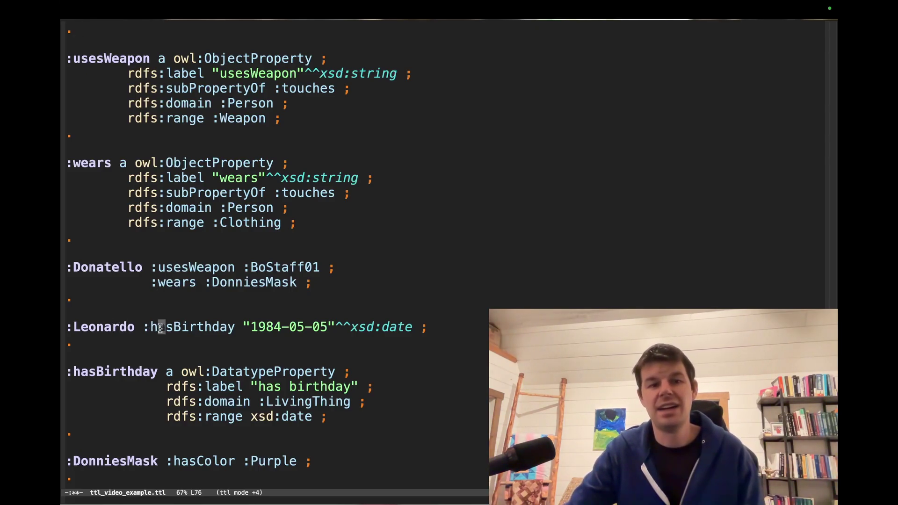
click(275, 326)
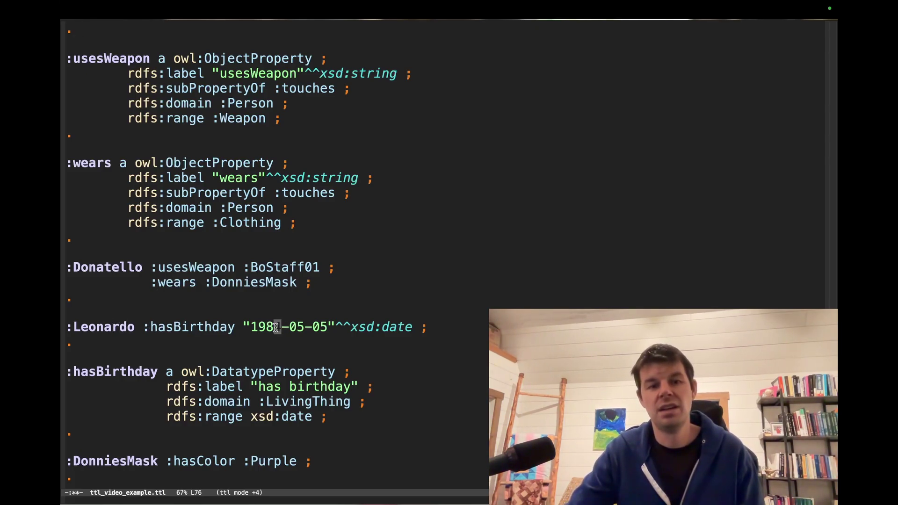
click(301, 327)
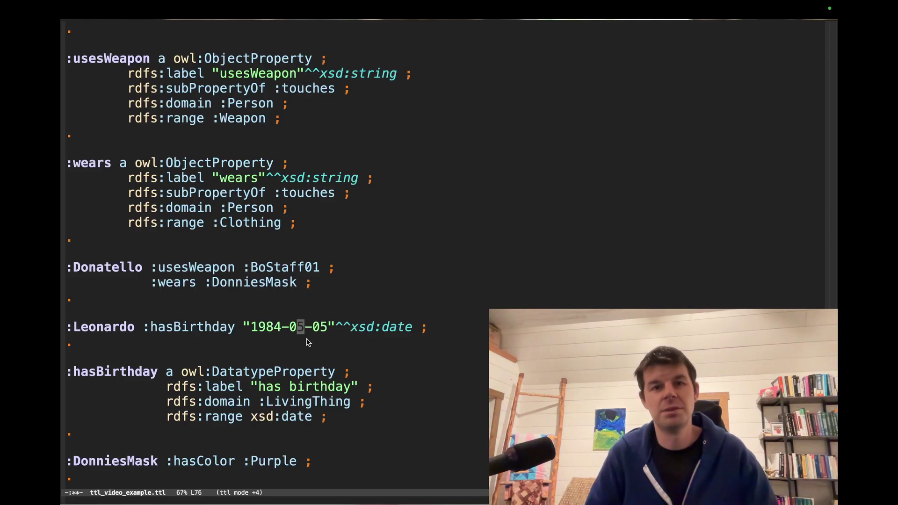
scroll(246, 328, down, 1)
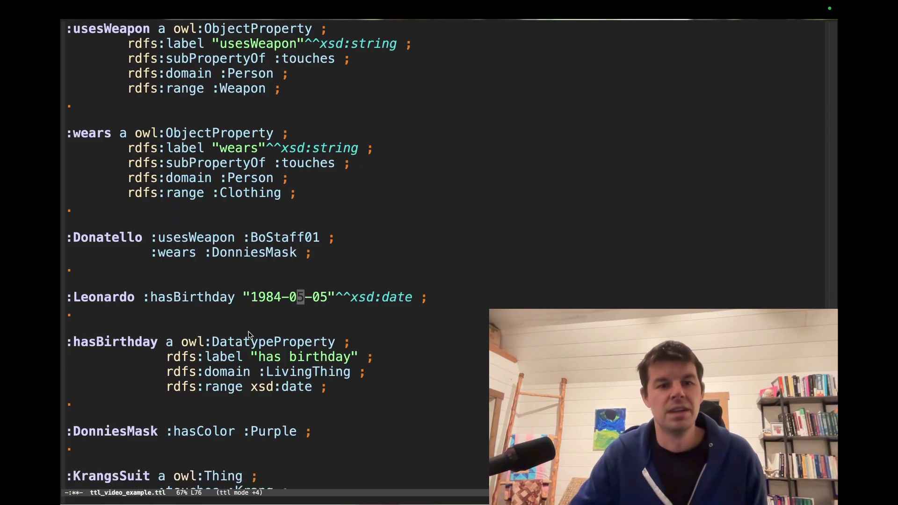
click(116, 297)
click(170, 297)
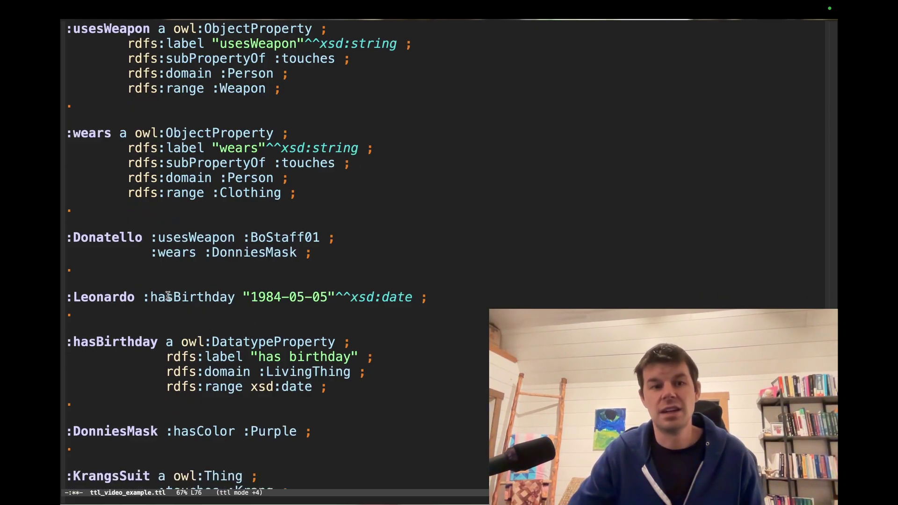
double_click(170, 297)
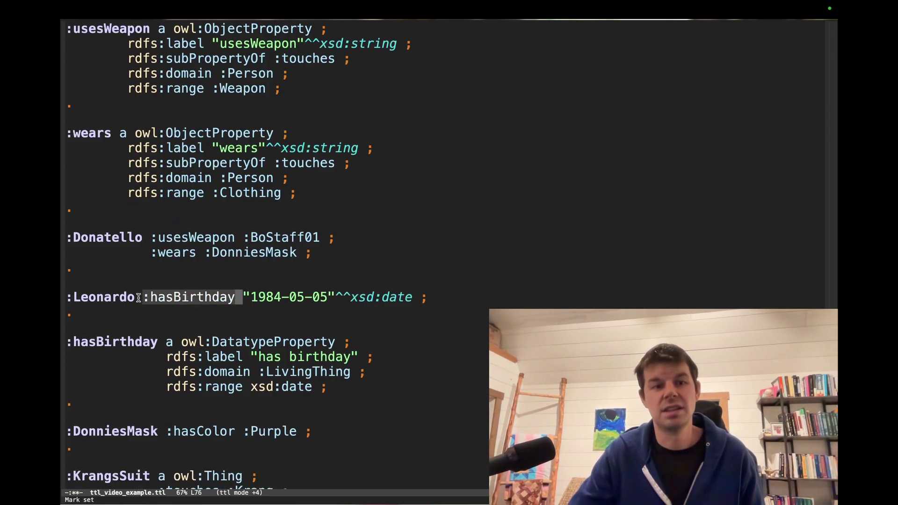
click(106, 298)
double_click(105, 298)
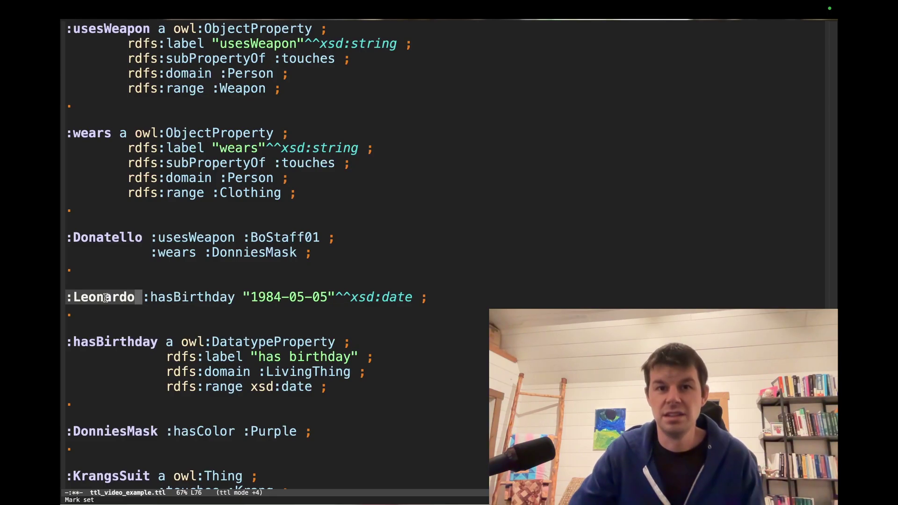
double_click(260, 298)
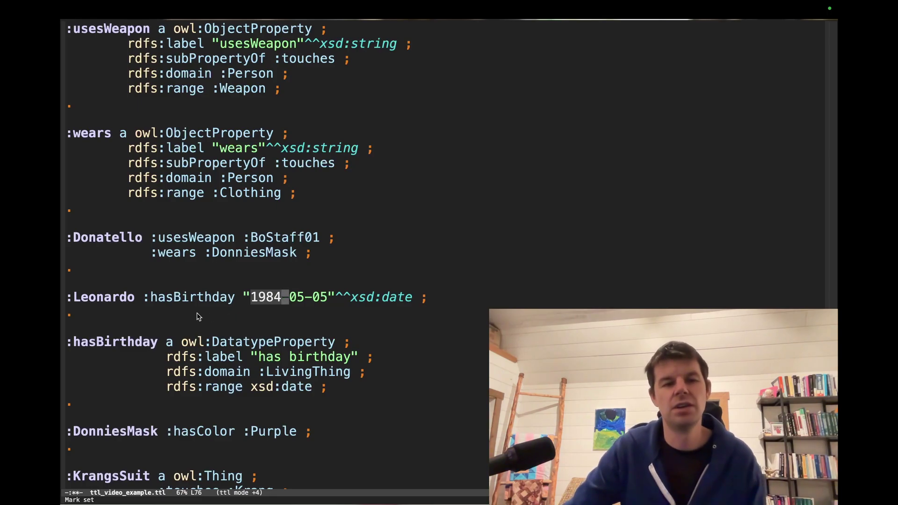
double_click(113, 338)
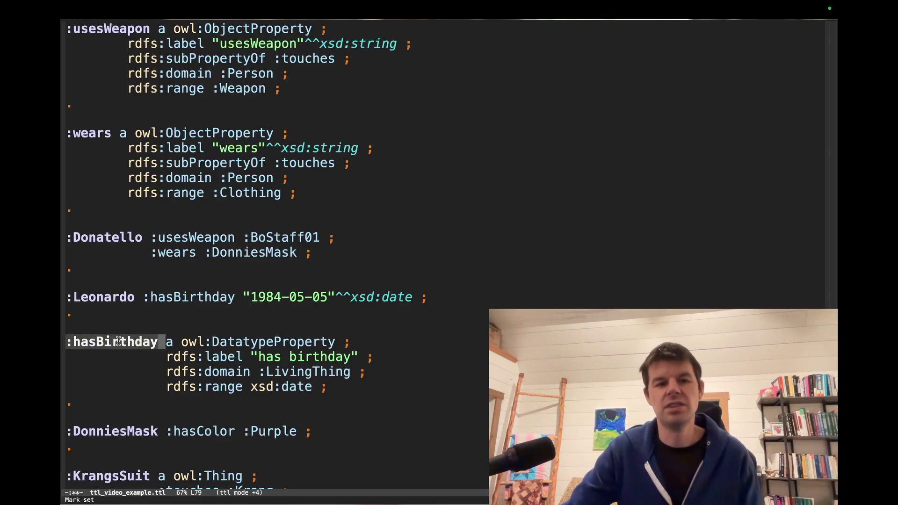
double_click(230, 341)
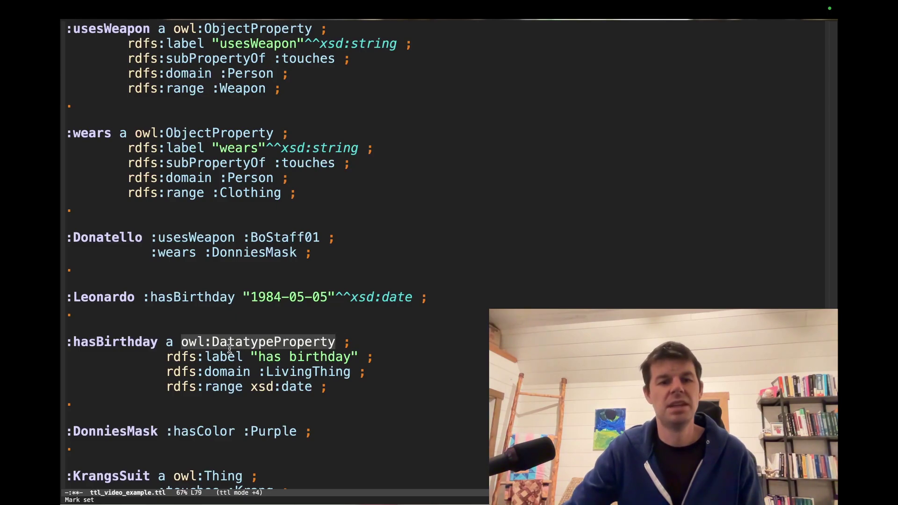
double_click(234, 371)
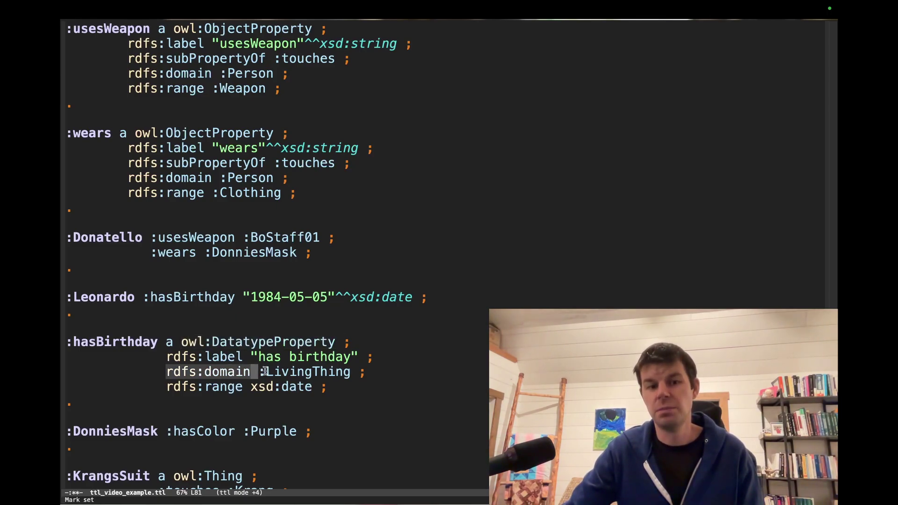
double_click(269, 372)
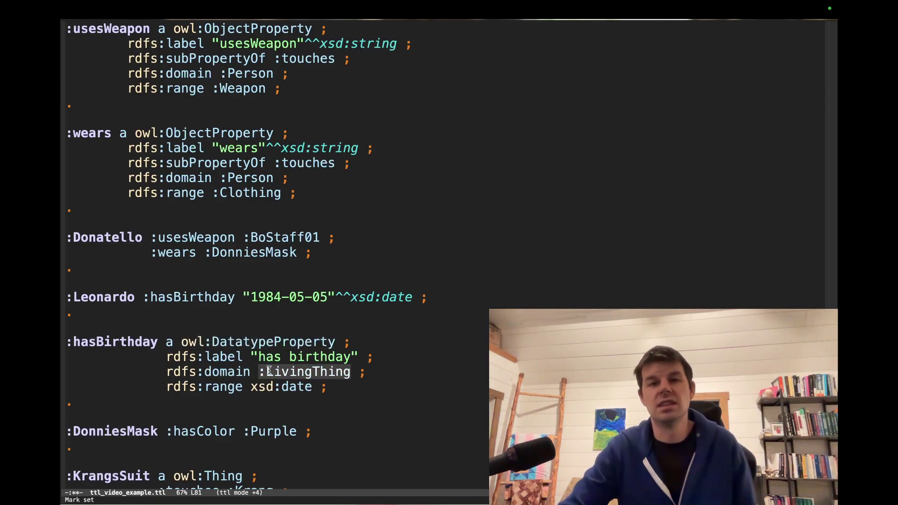
double_click(91, 297)
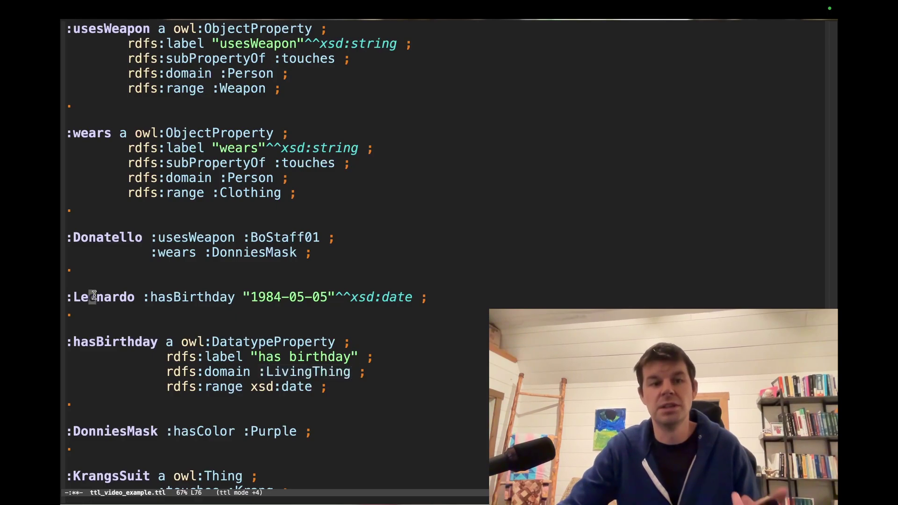
double_click(168, 299)
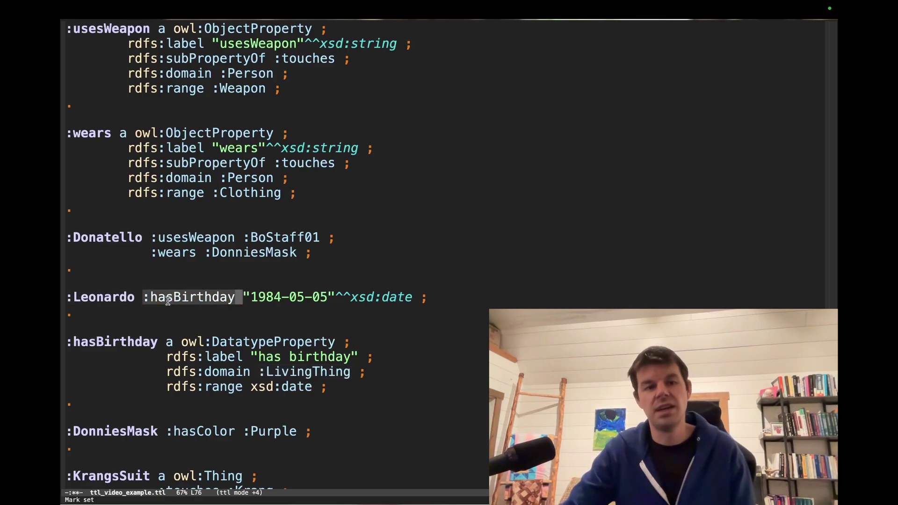
click(116, 341)
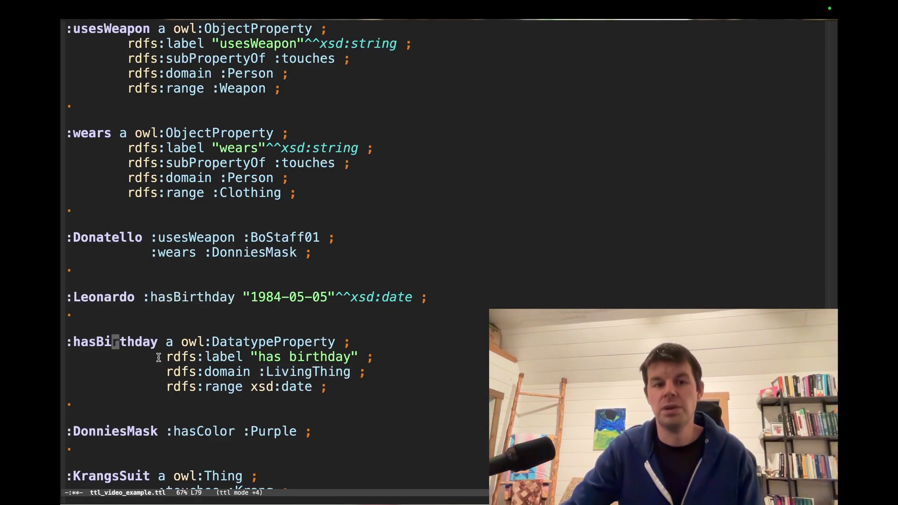
click(215, 388)
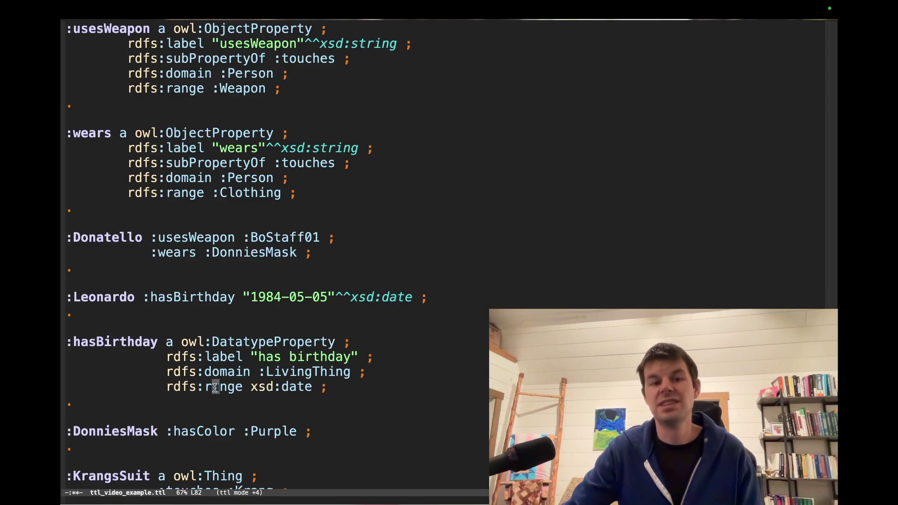
double_click(215, 388)
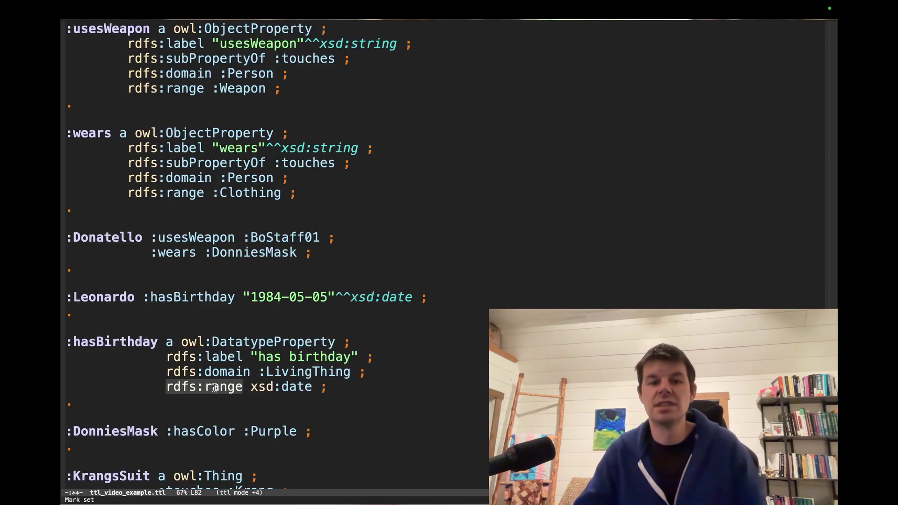
double_click(267, 382)
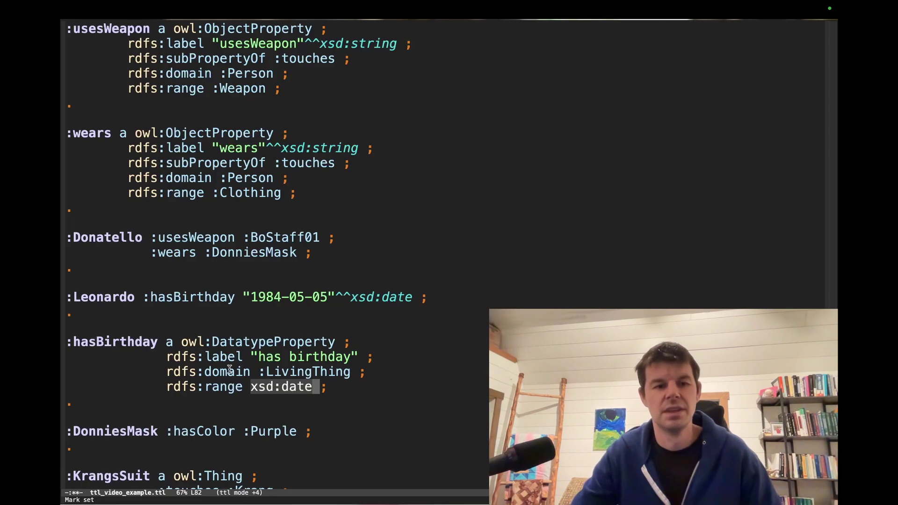
Highlight :touches and :Clothing in the wears block, then scroll to the end of the file
scroll(230, 370, down, 1)
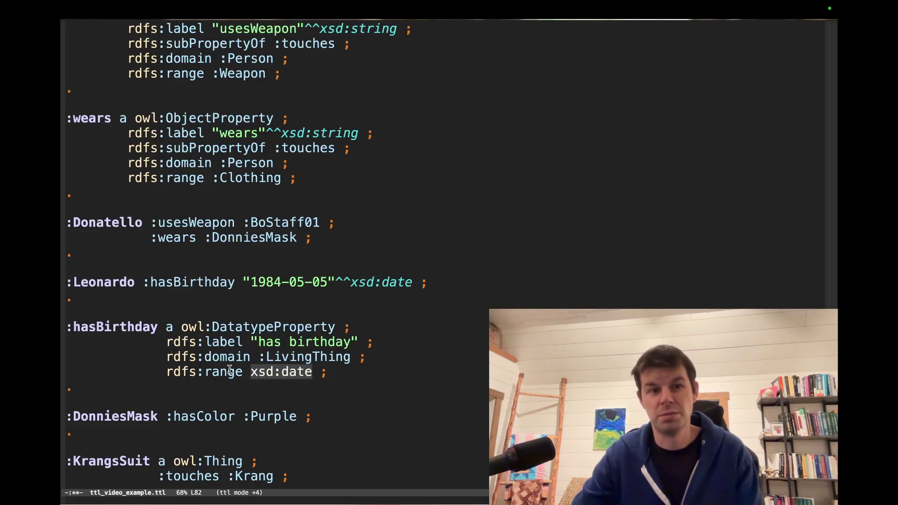
scroll(229, 369, down, 2)
scroll(229, 370, down, 2)
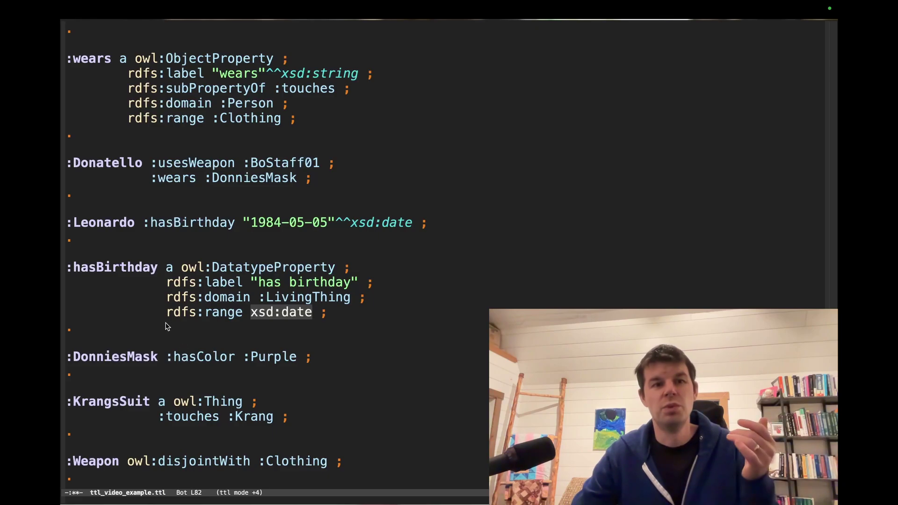
scroll(168, 322, up, 4)
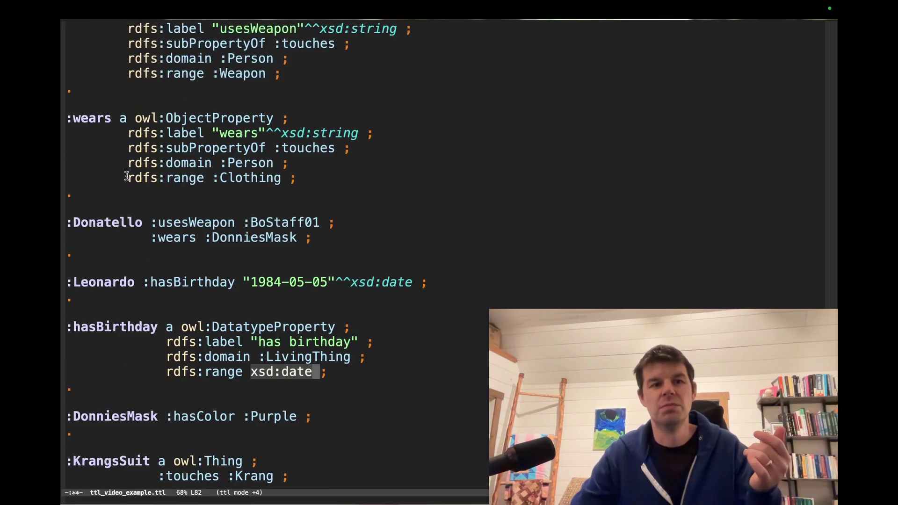
scroll(127, 177, up, 6)
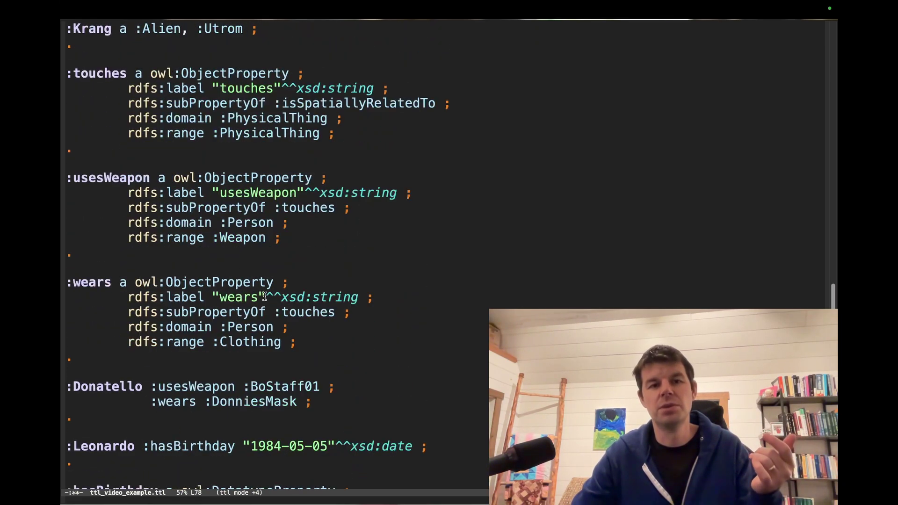
double_click(296, 311)
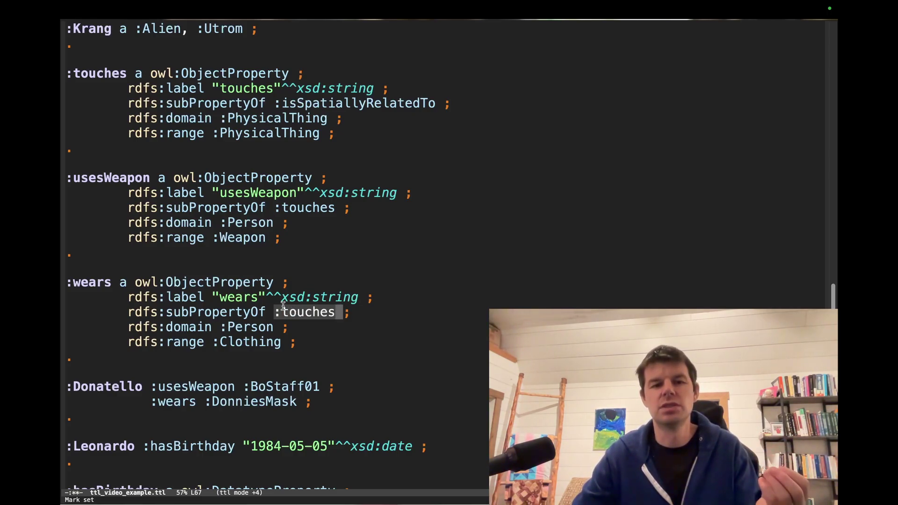
double_click(244, 343)
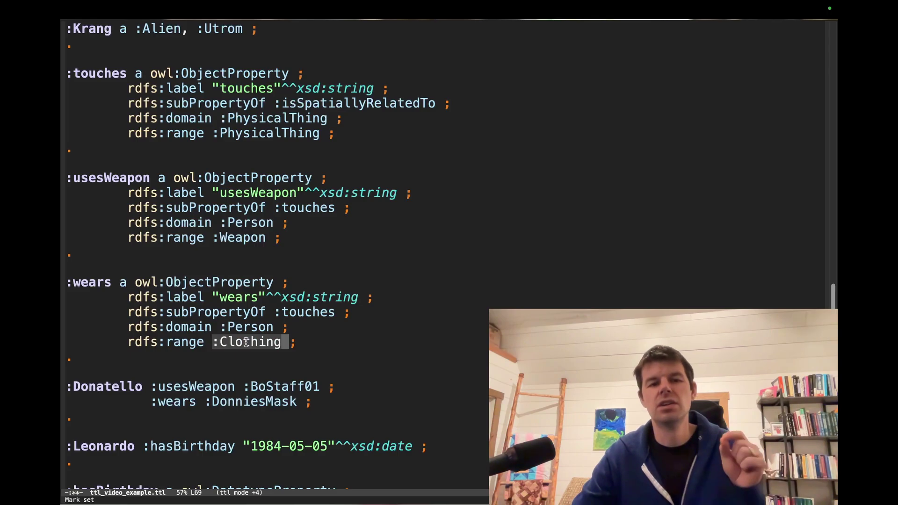
click(238, 244)
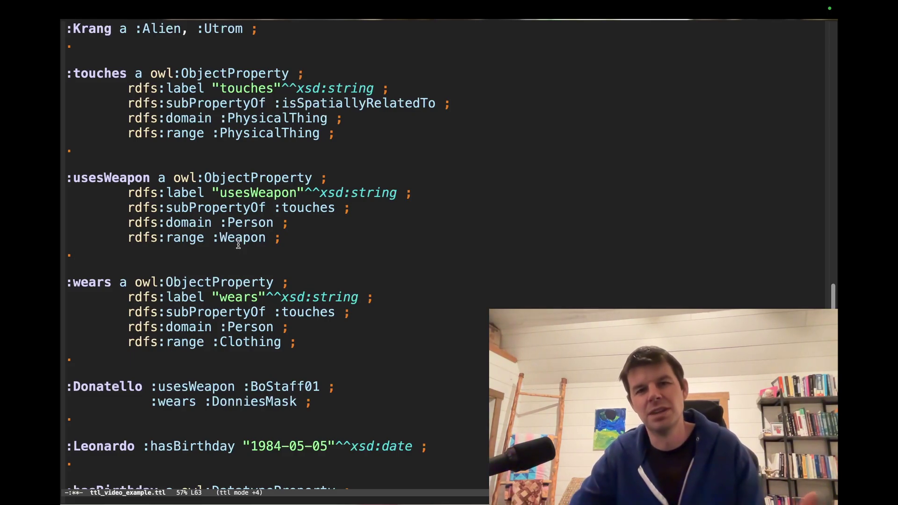
scroll(238, 244, down, 8)
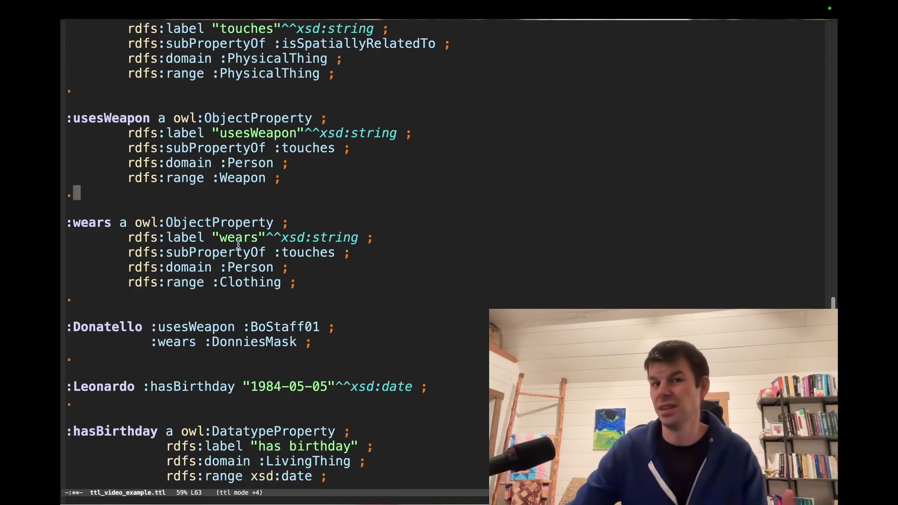
scroll(240, 248, down, 9)
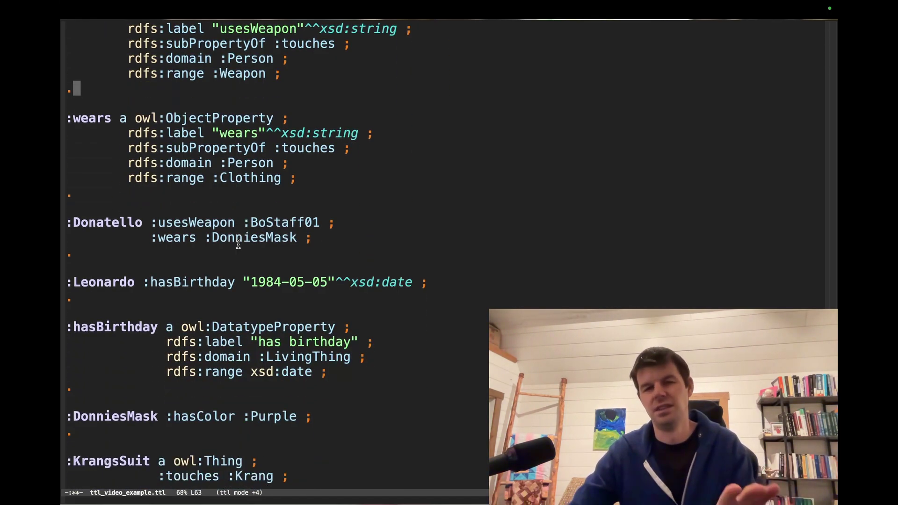
scroll(238, 244, down, 2)
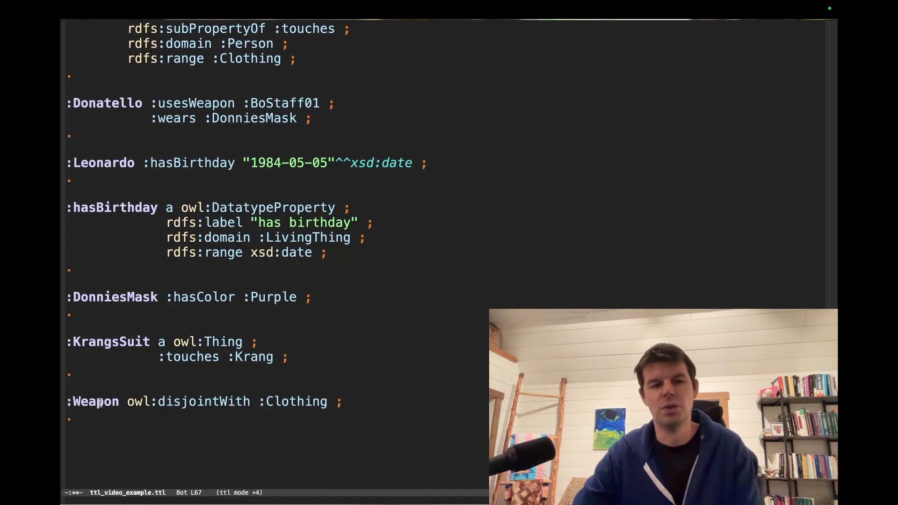
drag(67, 401, 357, 401)
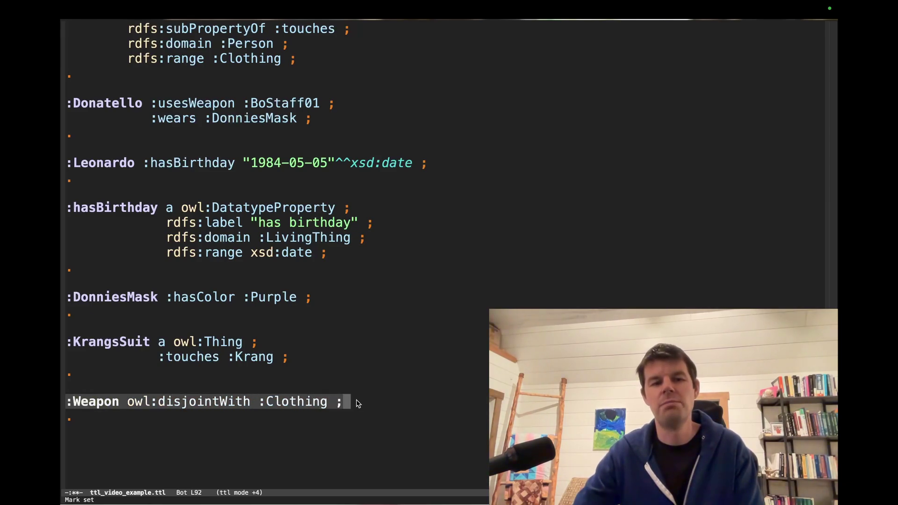
click(357, 401)
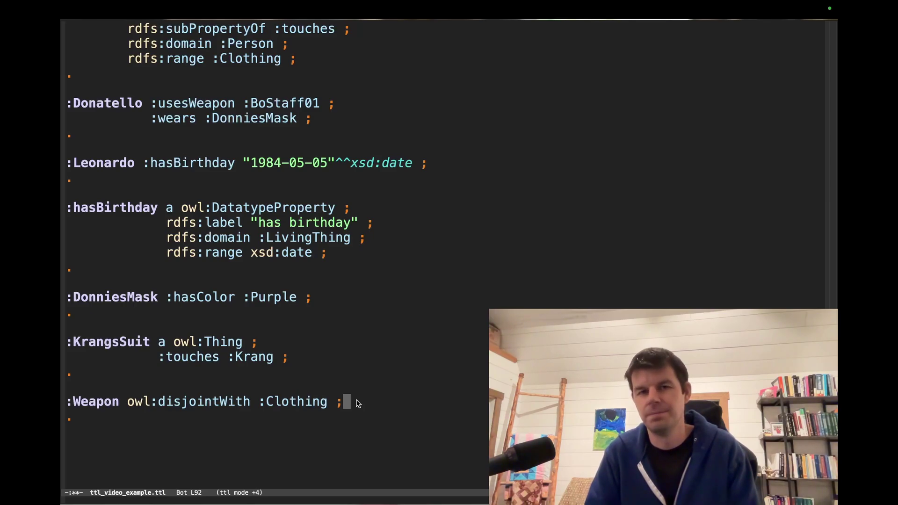
Return to the Keynote slides and advance from OWL Must Haves to OWL Almost Must Haves
key(ctrl+Left)
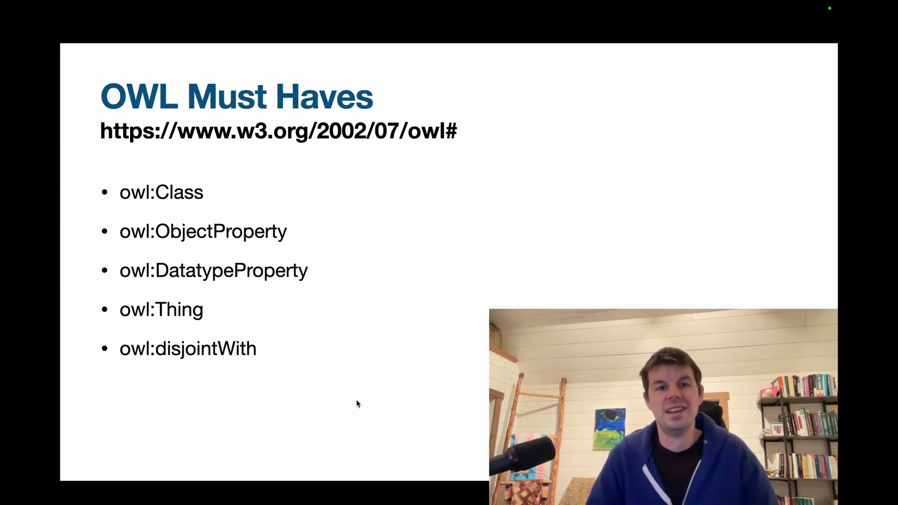
key(Right)
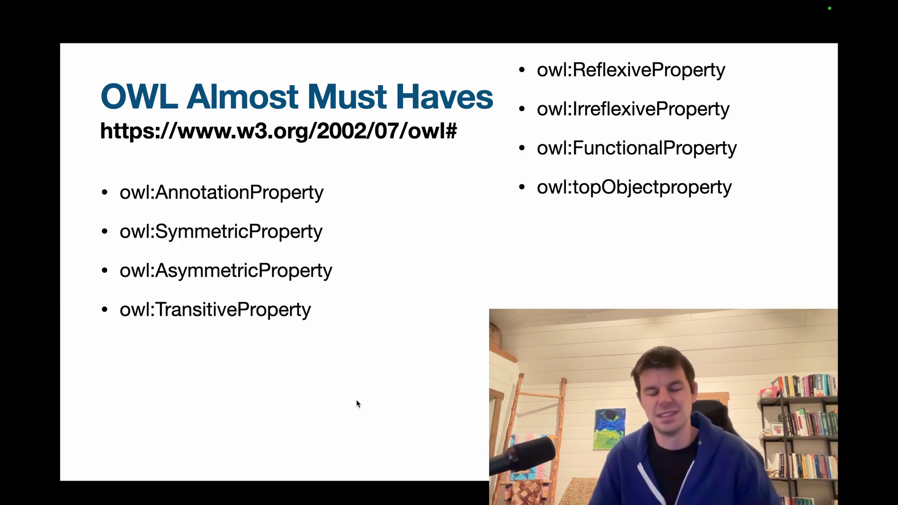
Advance the presentation to the OWL Nice to Know slide
key(Right)
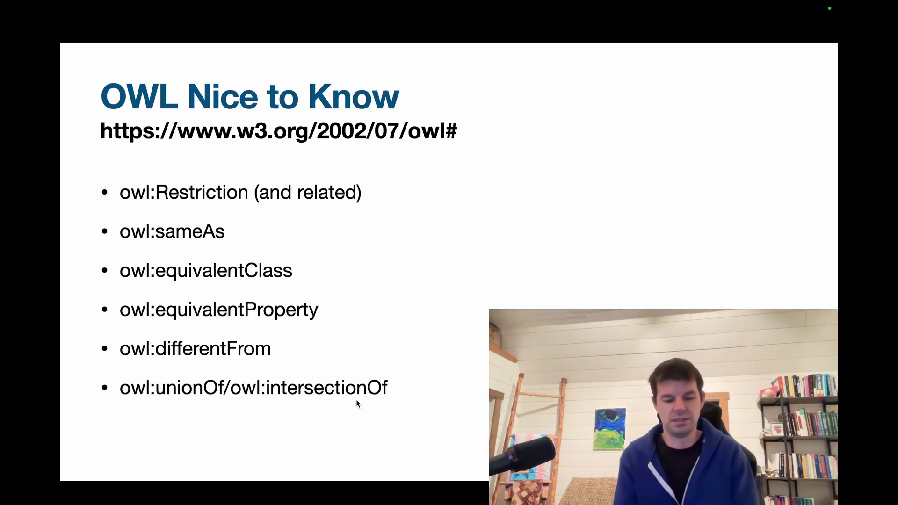
key(Right)
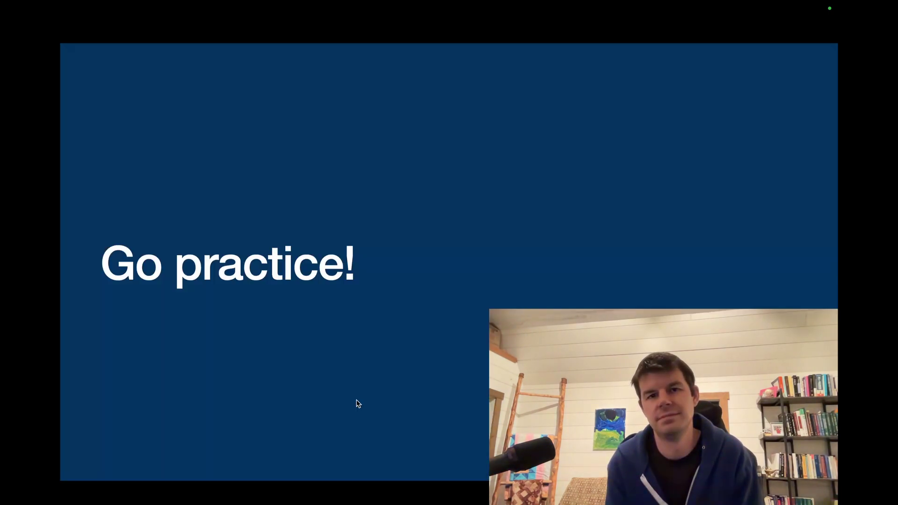